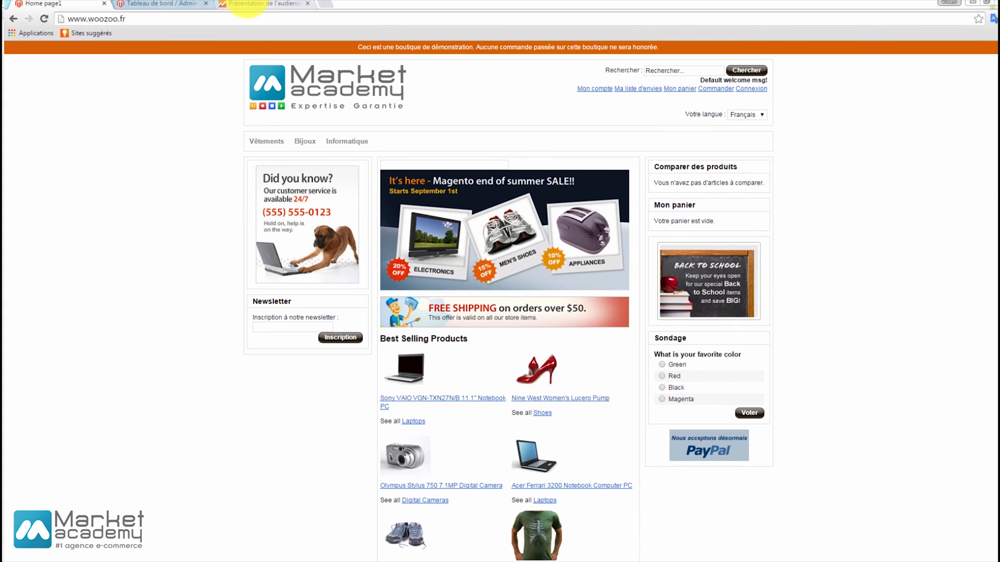
Switch to Google Analytics and start creating a new content test from the Comportement section's Tests report.
click(246, 5)
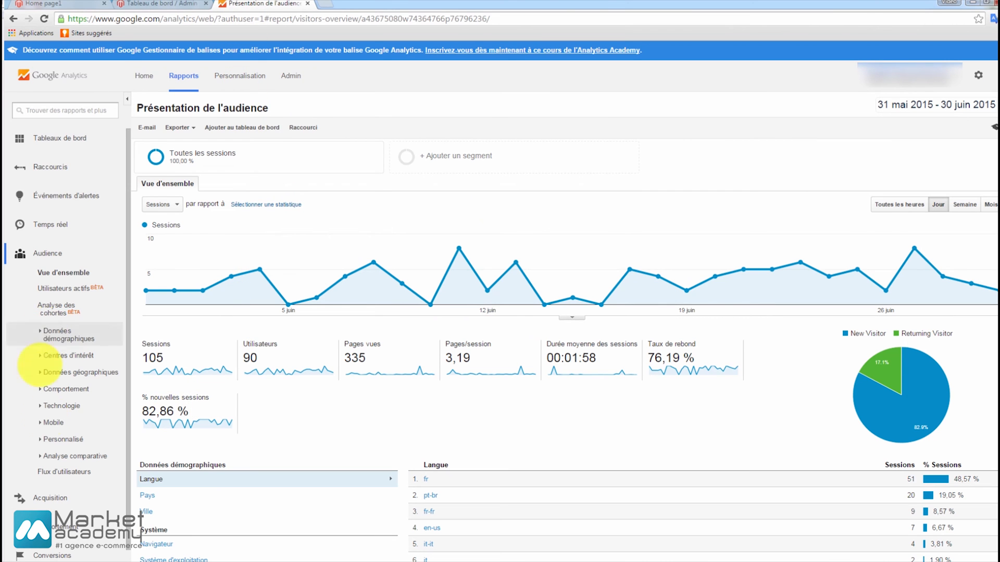
click(50, 527)
scroll(57, 476, down, 3)
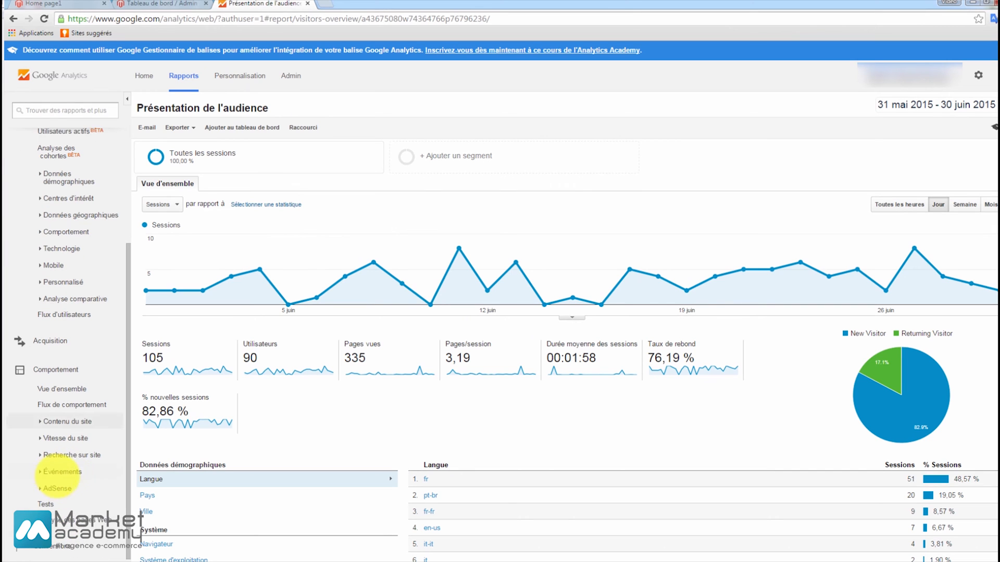
click(46, 503)
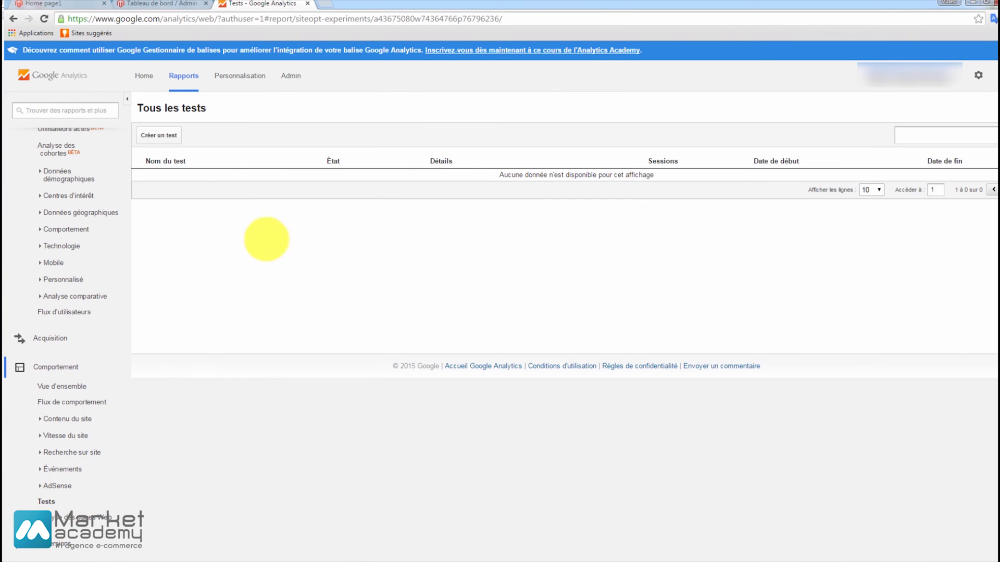
click(166, 133)
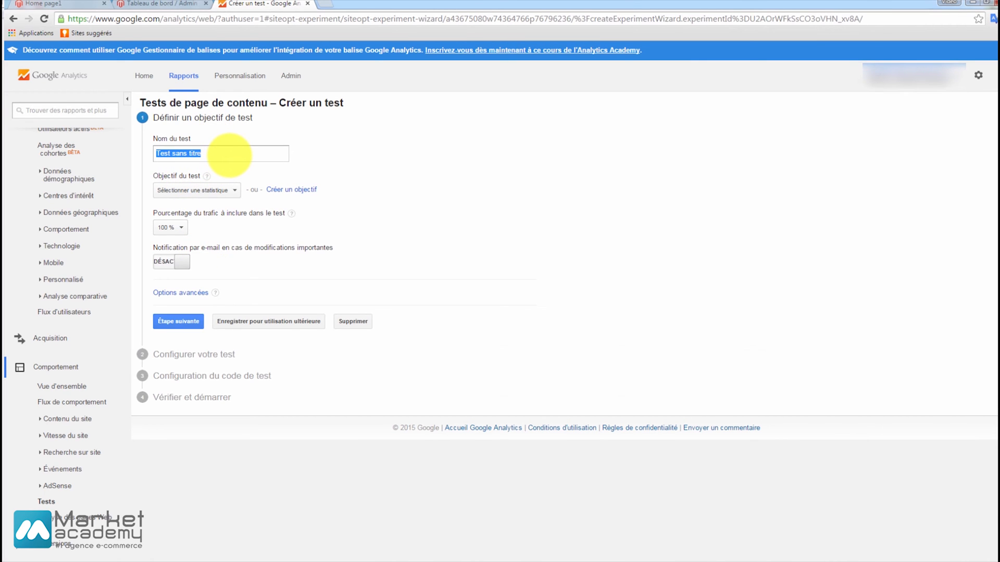
Name the test "HP 1 VS 3 COLONNES" and set its objective to Rebonds.
text(HP 1 VS 3 COLONNES)
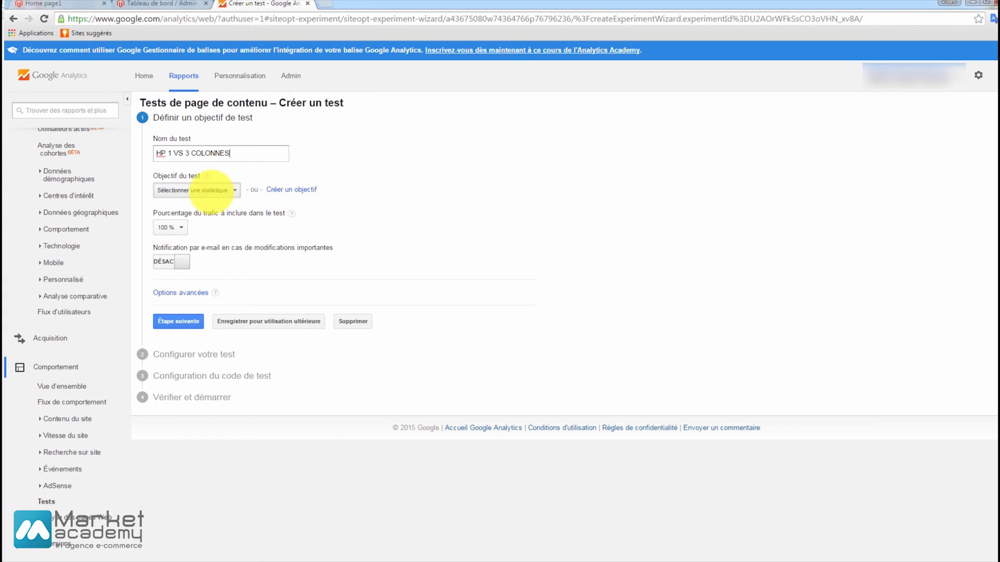
click(211, 191)
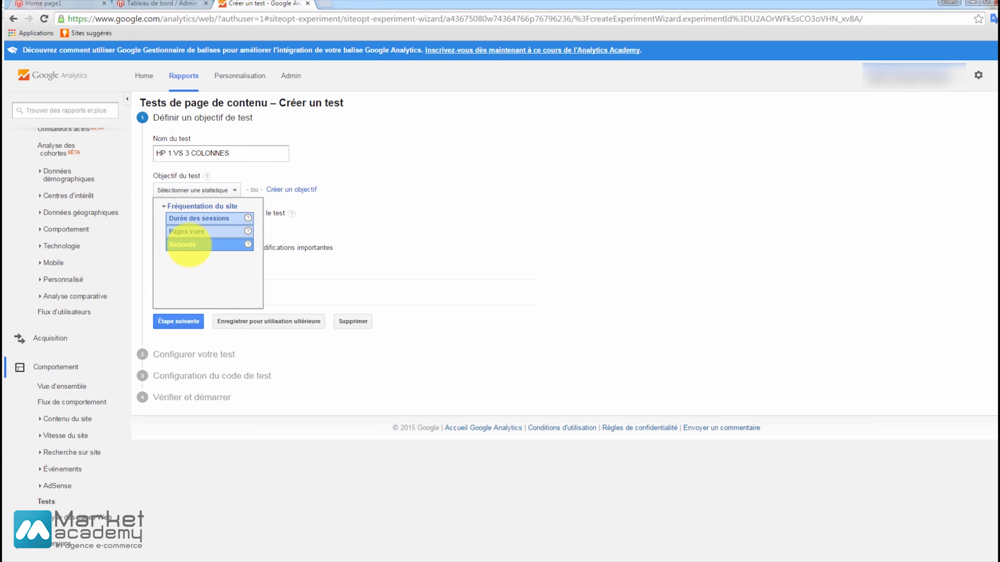
click(189, 245)
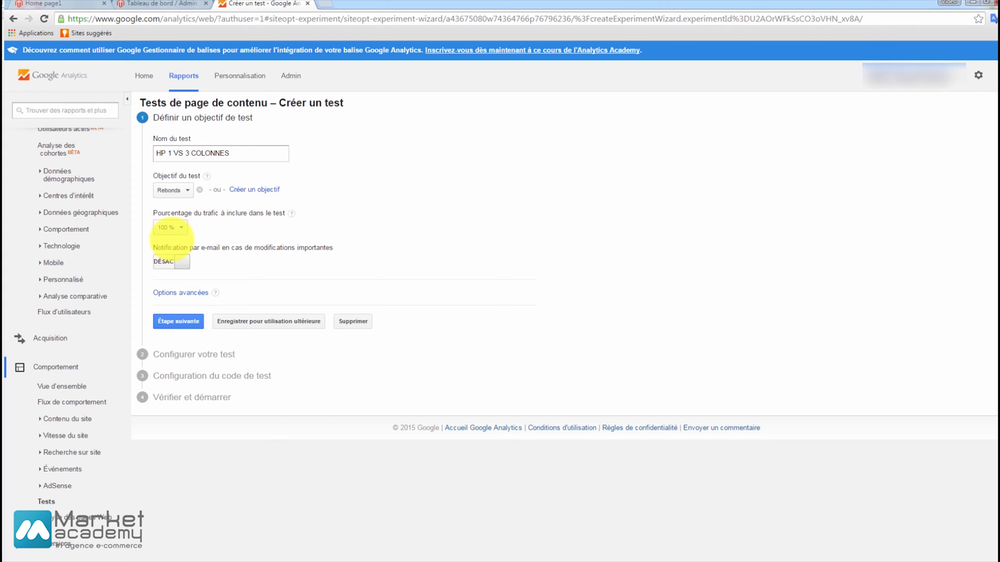
Keep 100 % of traffic included in the test and enable e-mail notification for important changes.
click(167, 228)
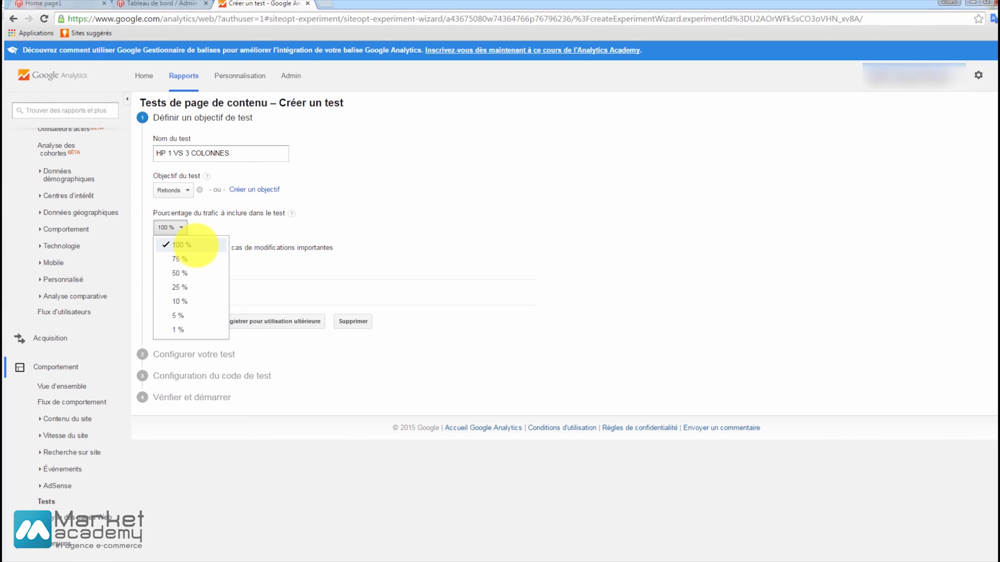
click(272, 225)
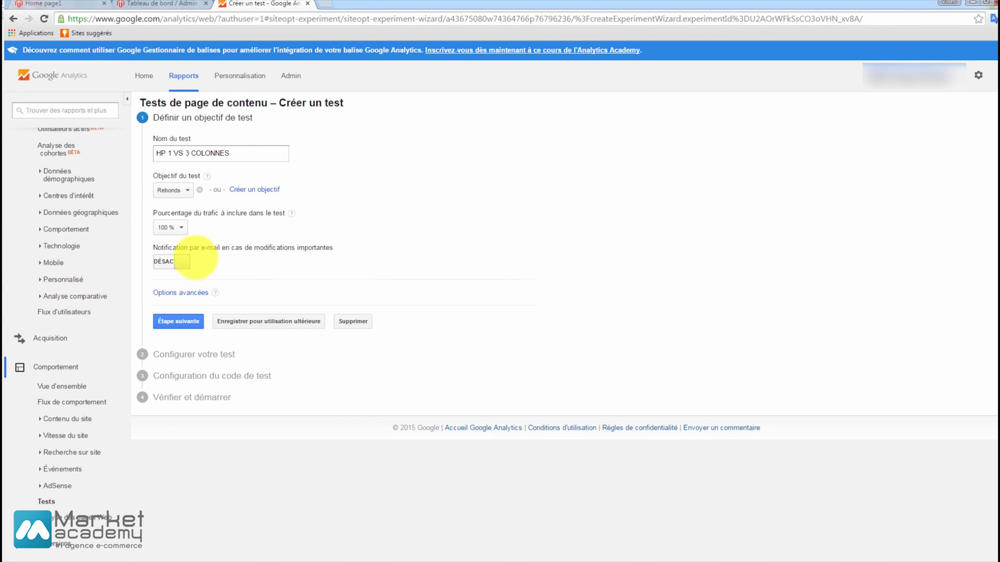
click(179, 262)
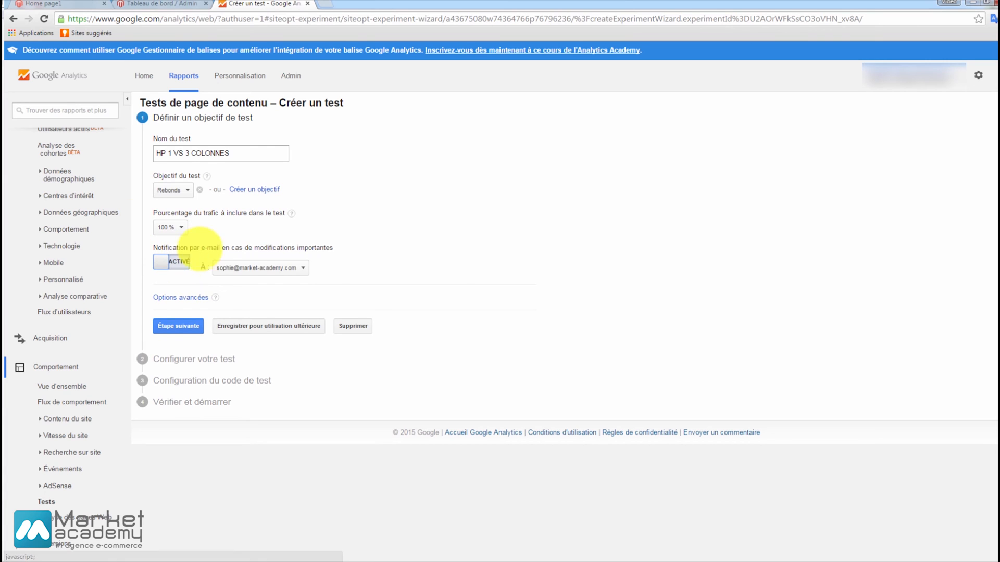
In the advanced options, enable equal traffic distribution across all variants and keep the minimum test duration at 2 semaines.
click(177, 297)
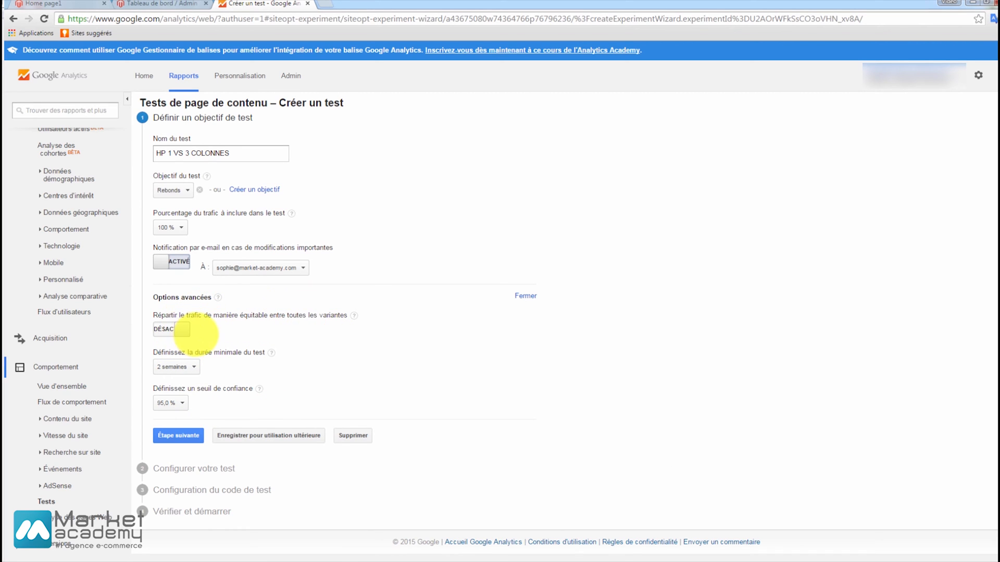
click(183, 329)
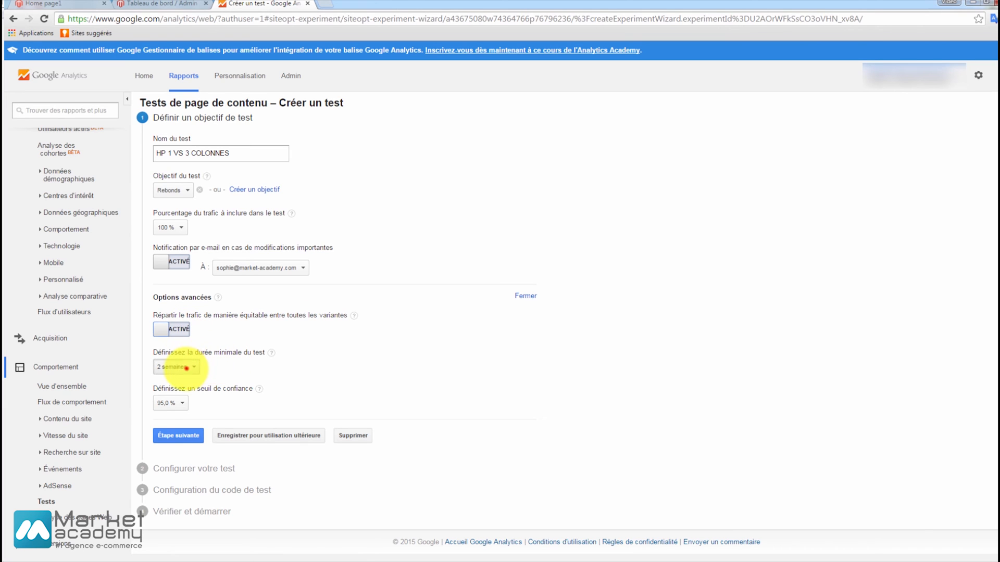
click(187, 368)
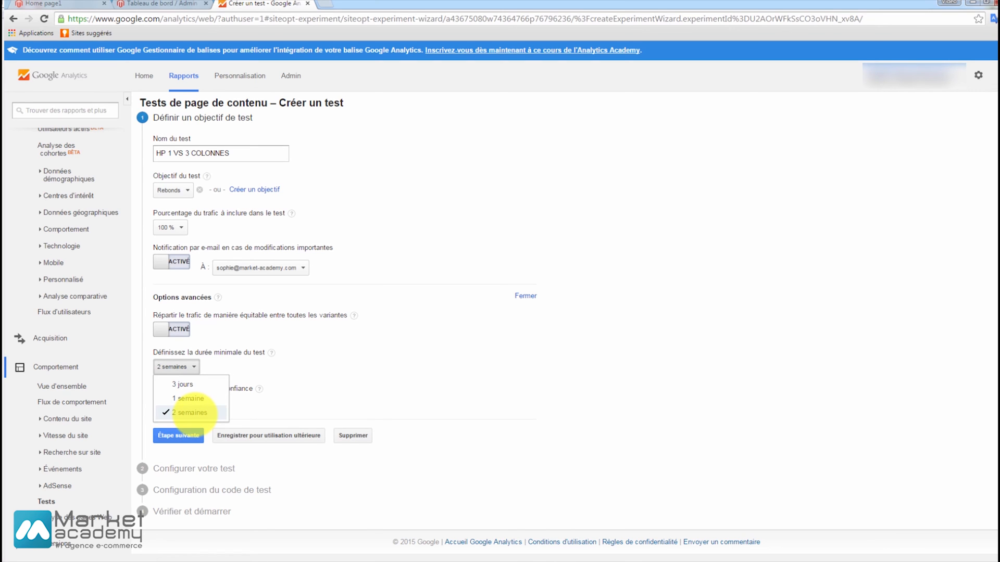
click(285, 373)
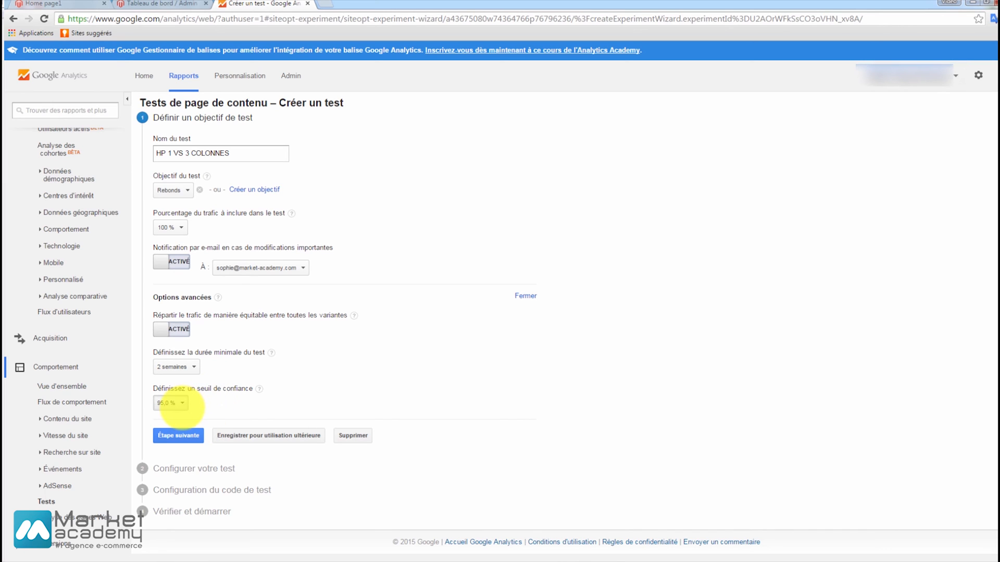
Set the confidence threshold to 99,5 % and proceed to the test configuration stage.
click(168, 405)
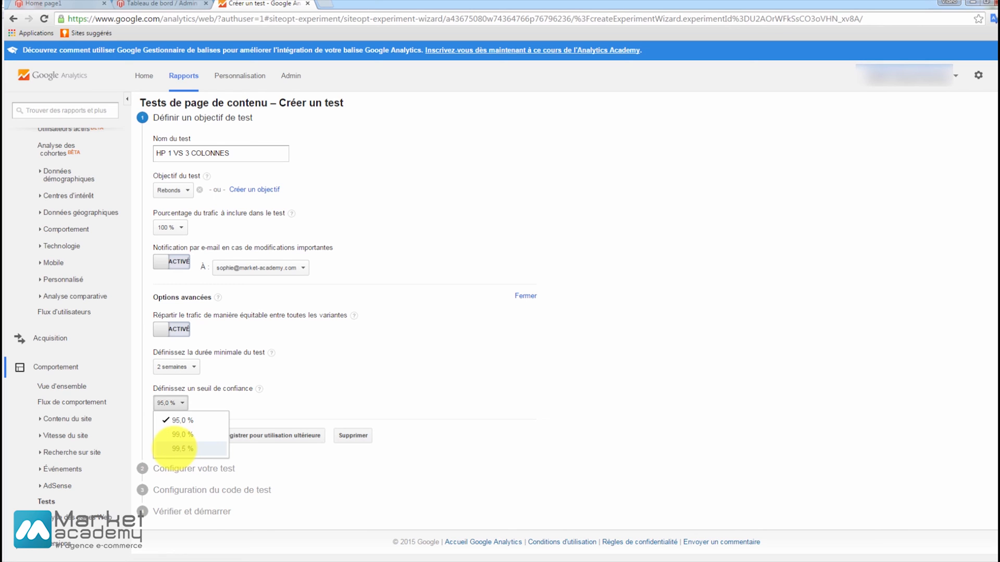
click(175, 449)
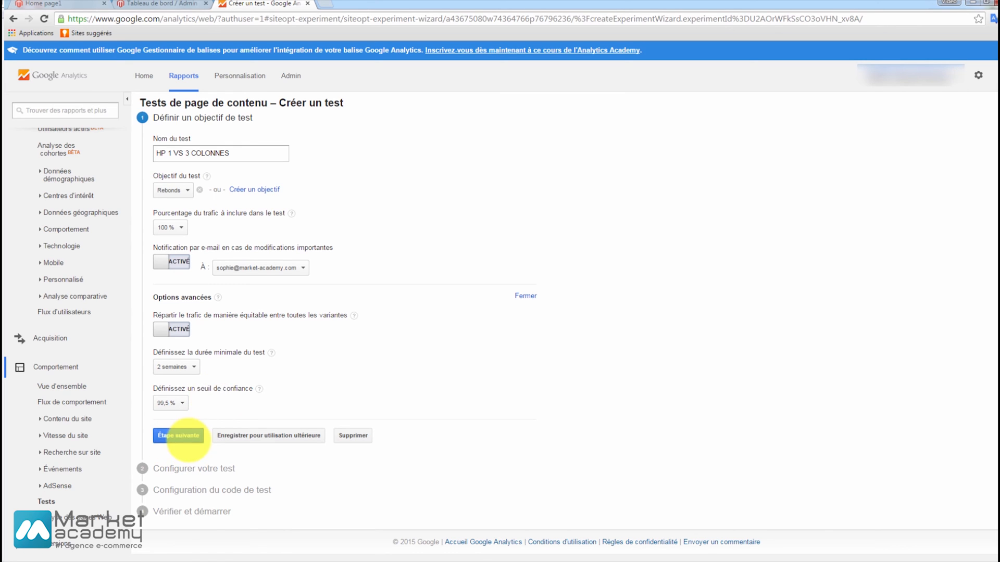
click(178, 435)
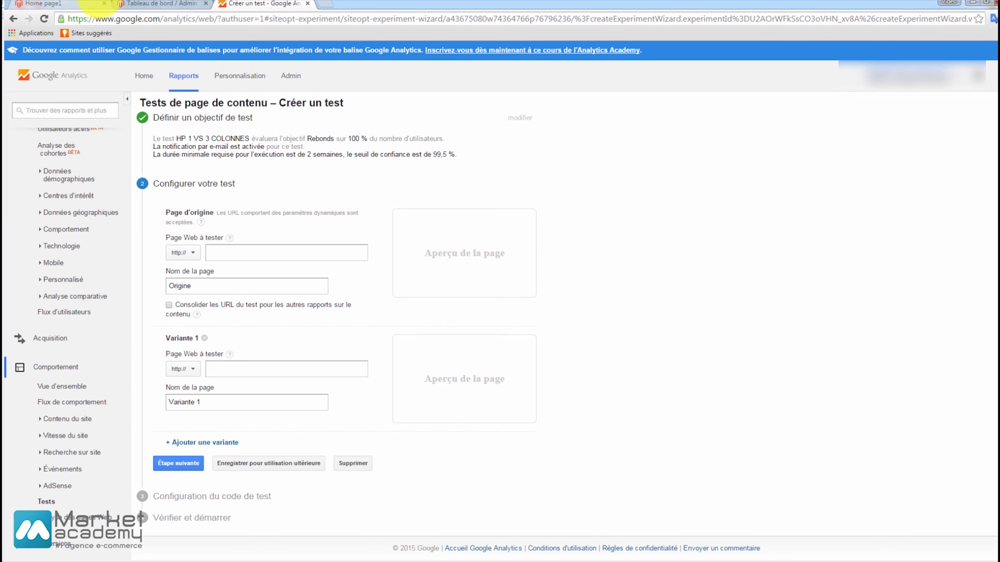
click(89, 4)
click(137, 19)
key(ctrl+c)
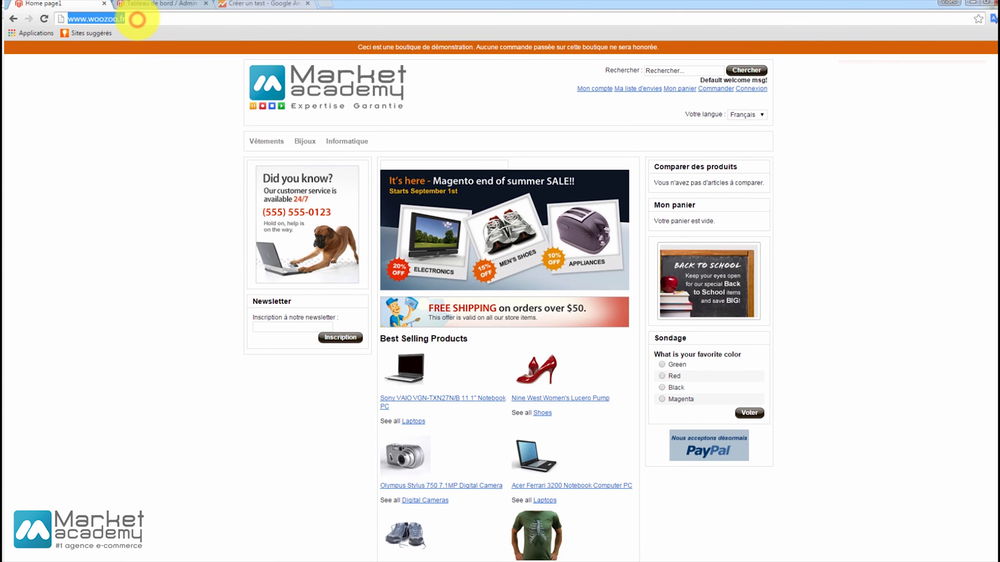
click(255, 4)
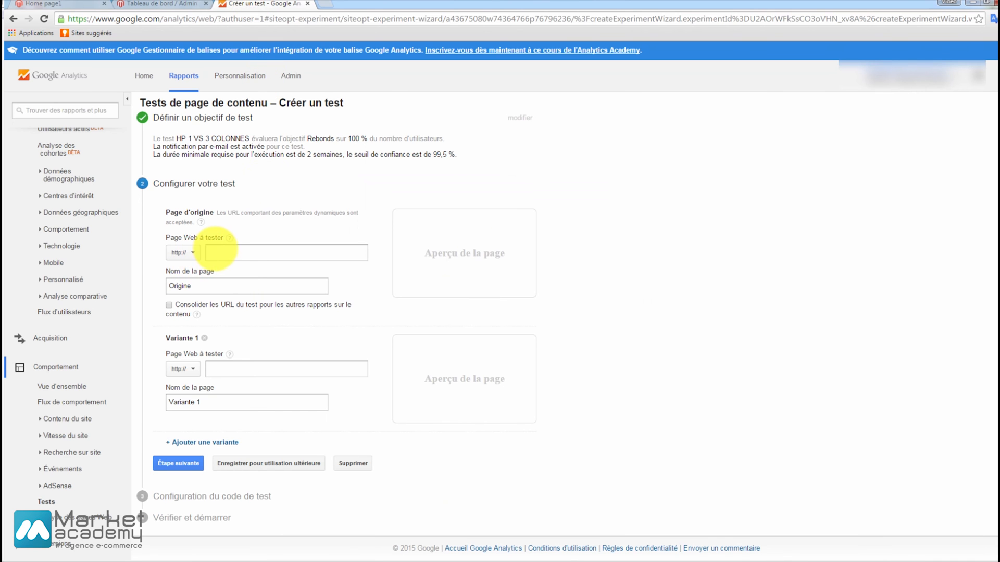
click(219, 248)
key(ctrl+v)
click(358, 275)
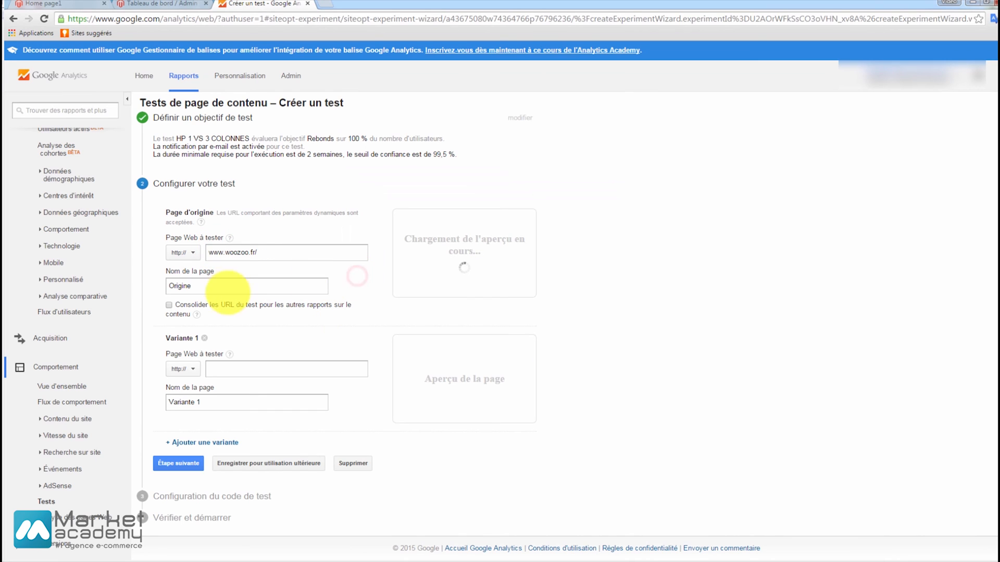
Rename the original page as "Home page d'origine".
click(211, 288)
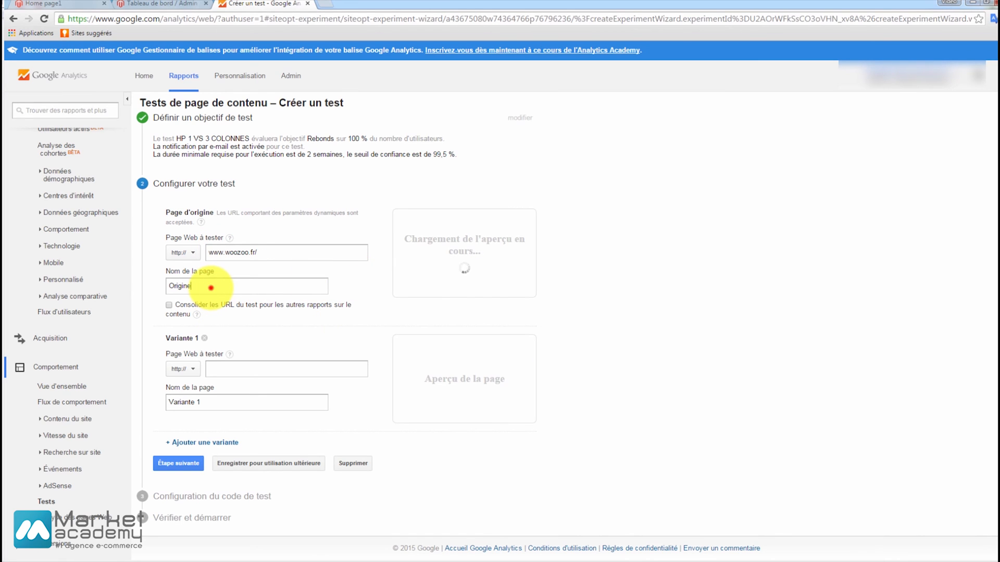
drag(213, 288, 134, 290)
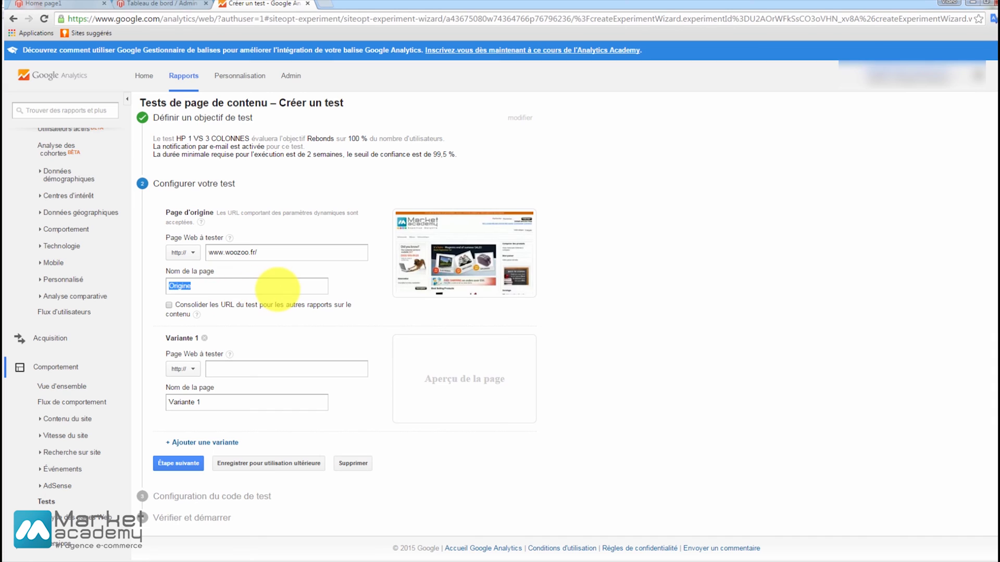
text(Home page d'origine)
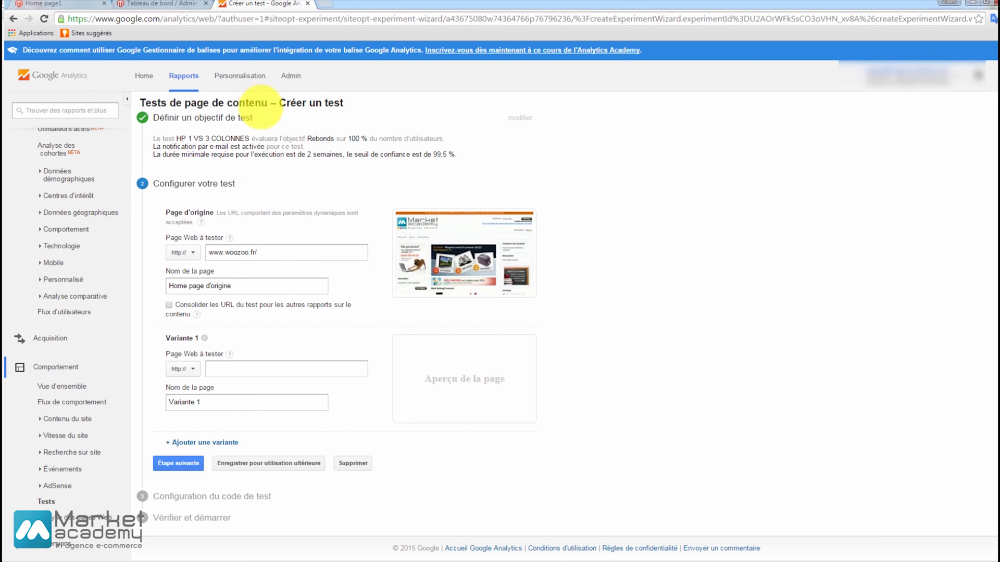
Switch to the Magento admin panel, open the CMS page "Home page1" for editing and select its entire content.
click(42, 4)
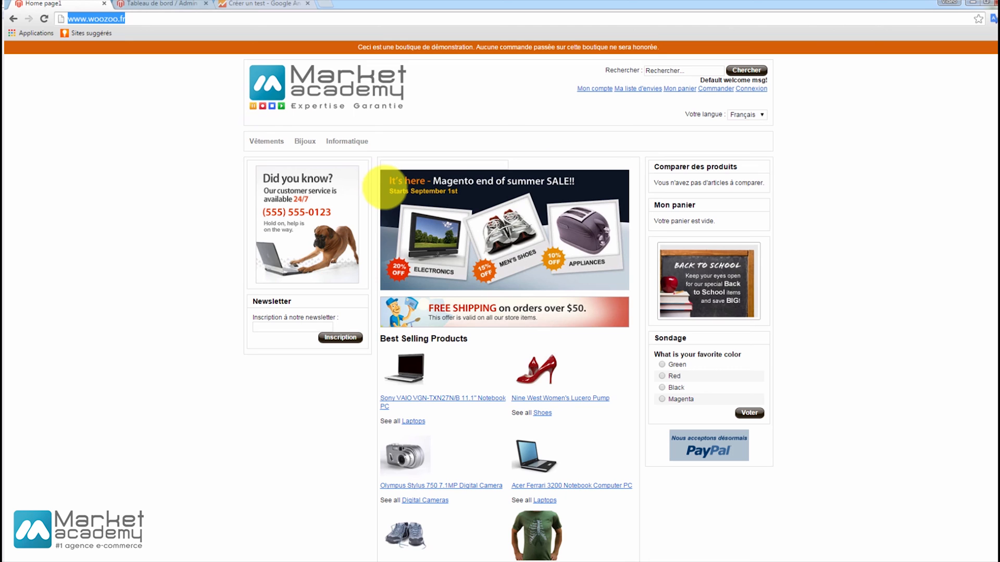
click(173, 5)
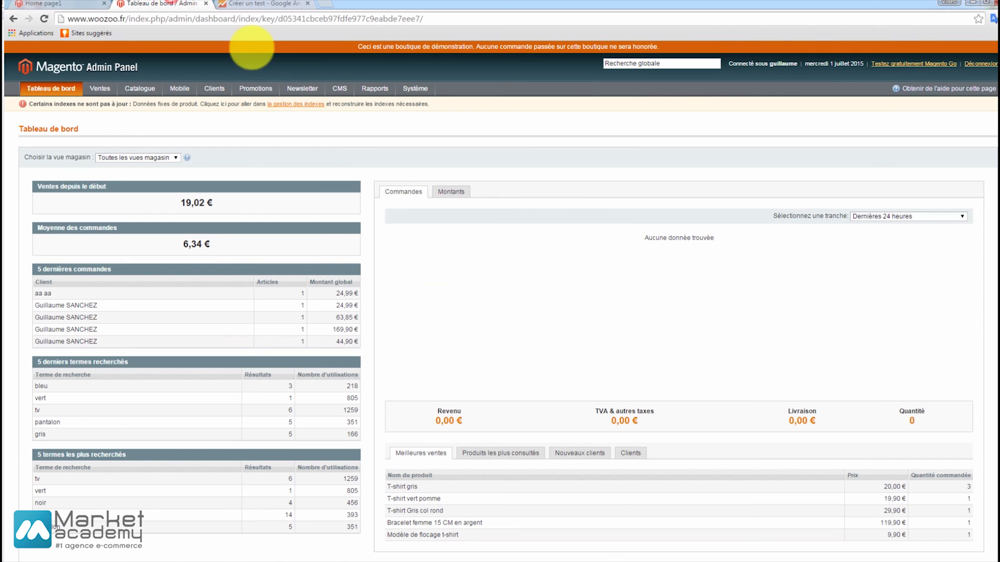
click(341, 102)
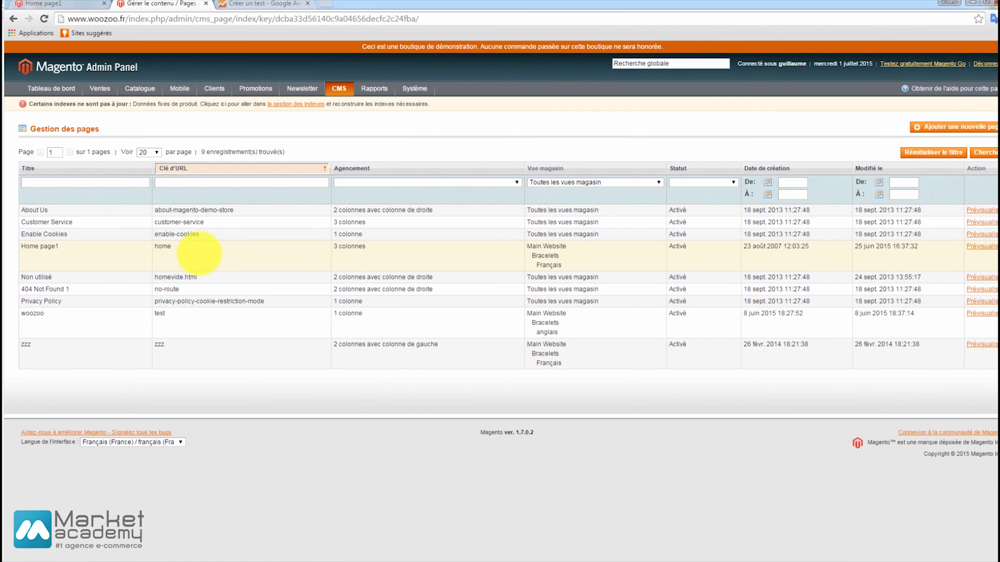
click(200, 254)
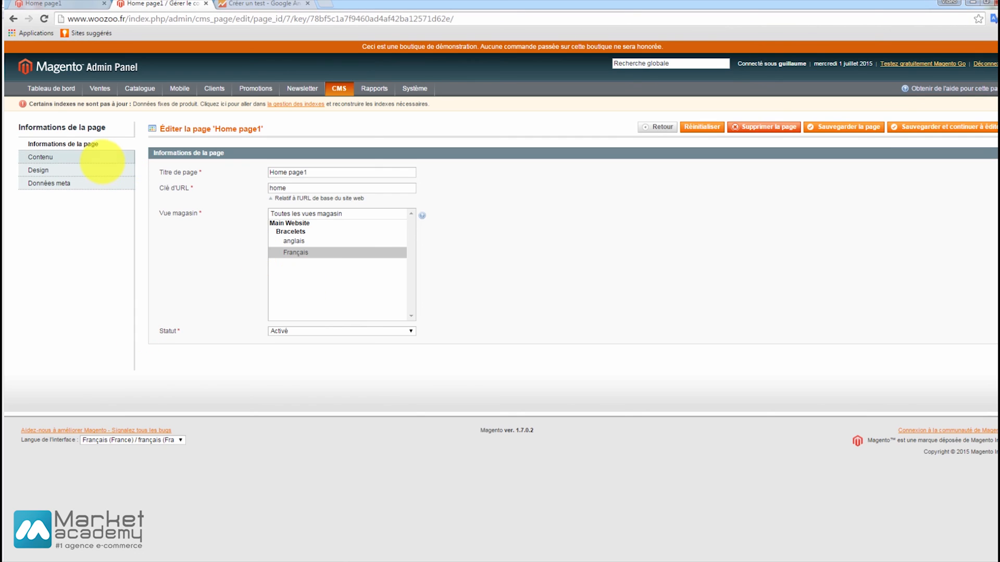
click(101, 157)
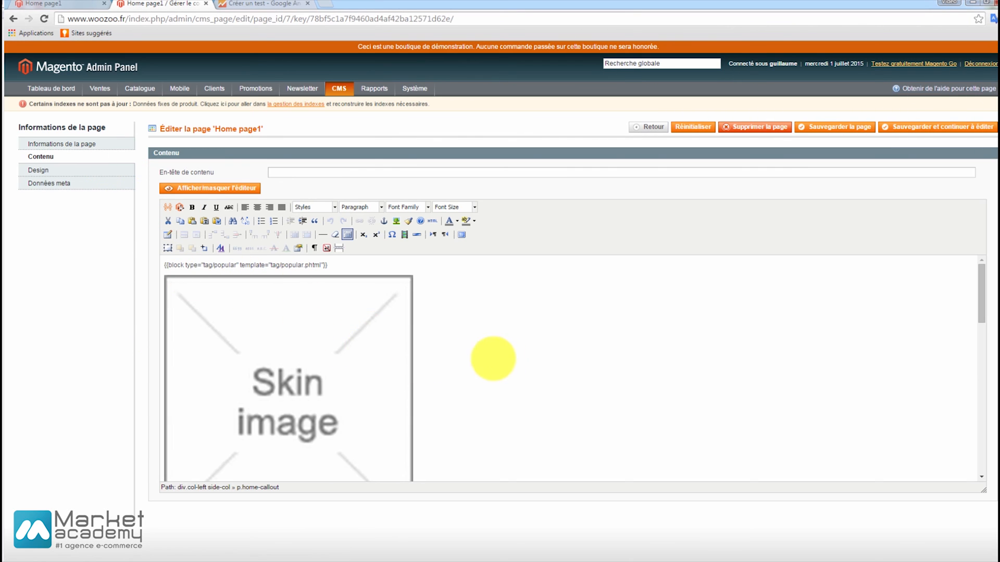
click(499, 357)
key(ctrl+a)
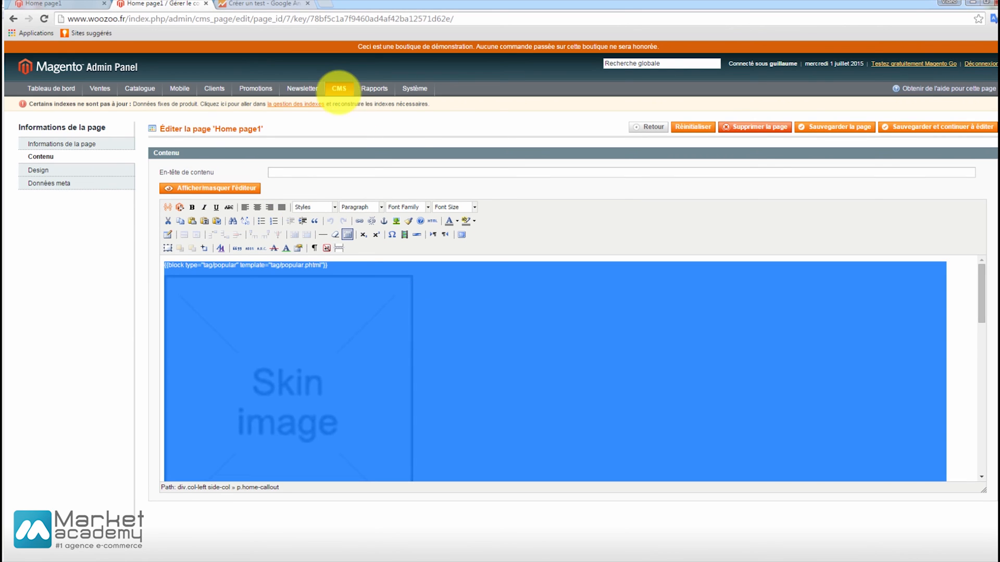
Open the CMS page list in a separate tab, add a new page and title it "Page d'accueil".
right_click(344, 102)
click(368, 107)
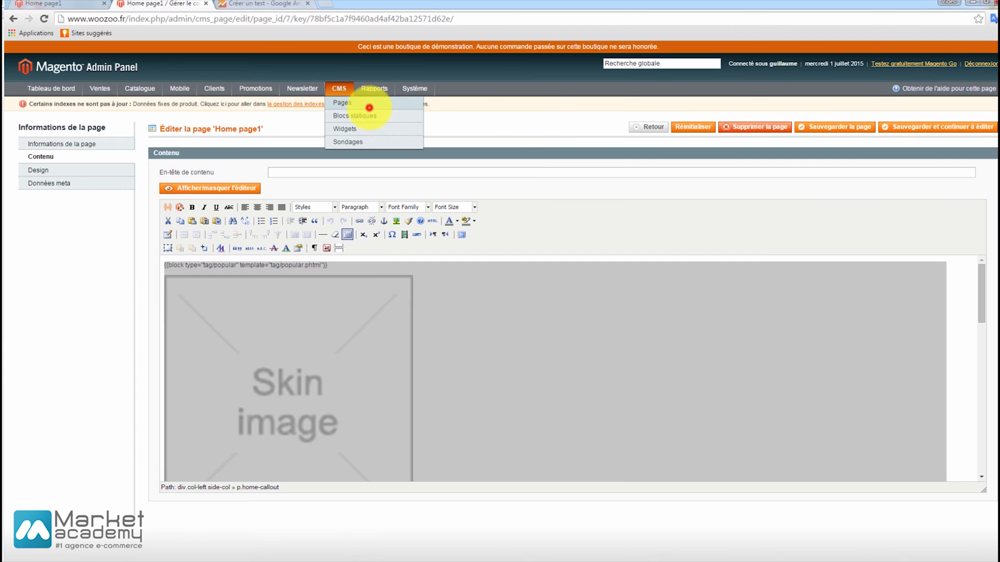
click(260, 4)
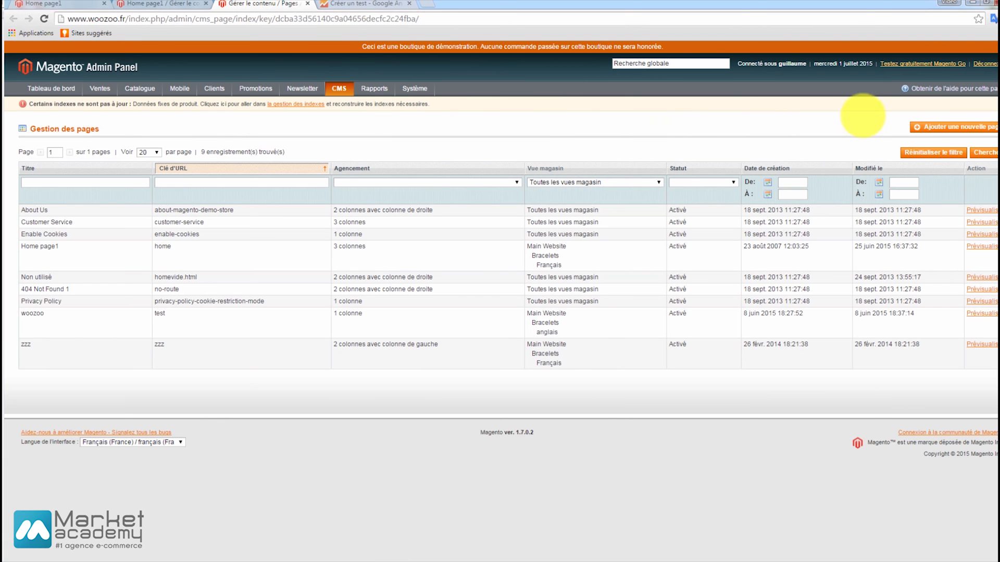
click(932, 126)
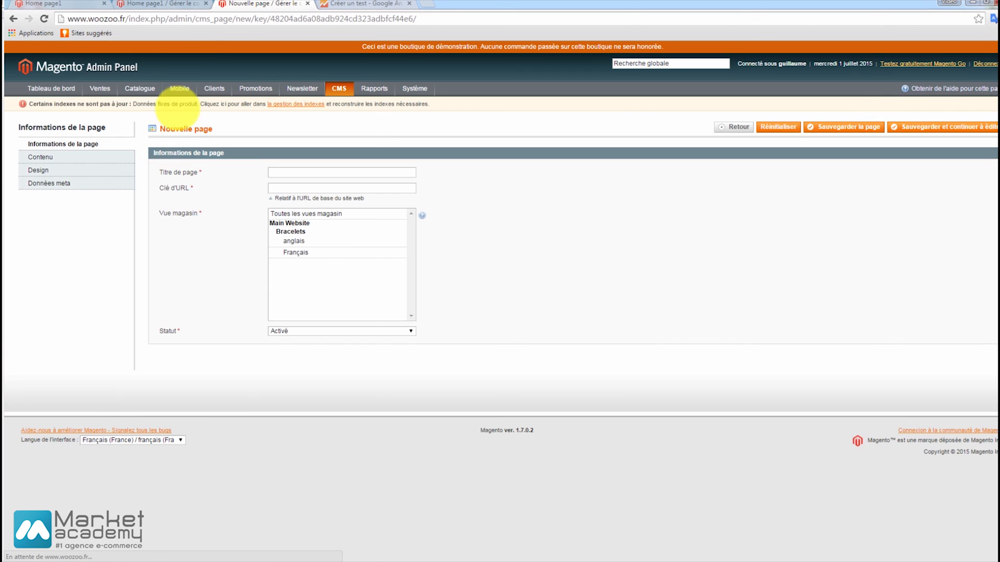
click(296, 170)
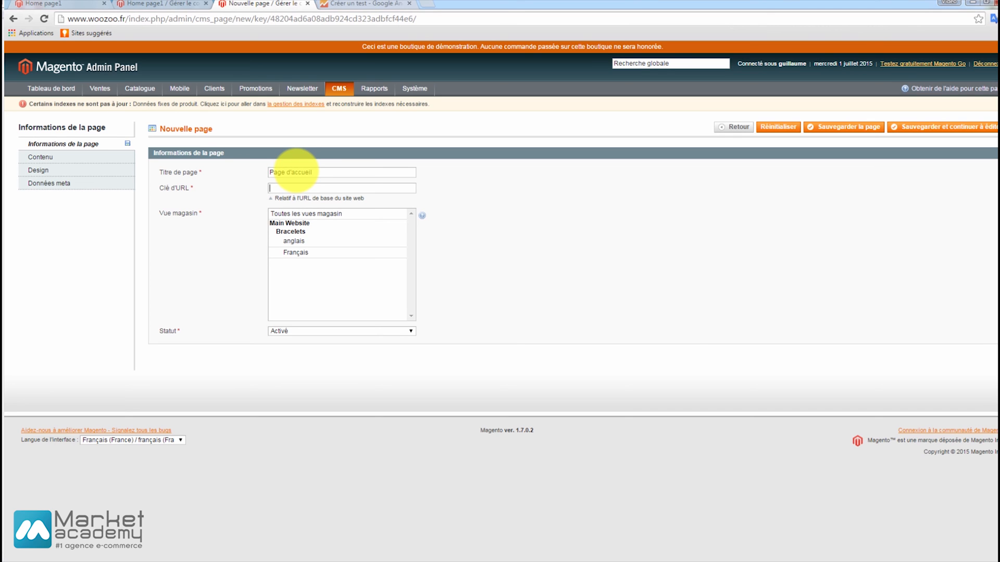
Check the page information of the existing "Home page1" and return to the new page.
click(157, 4)
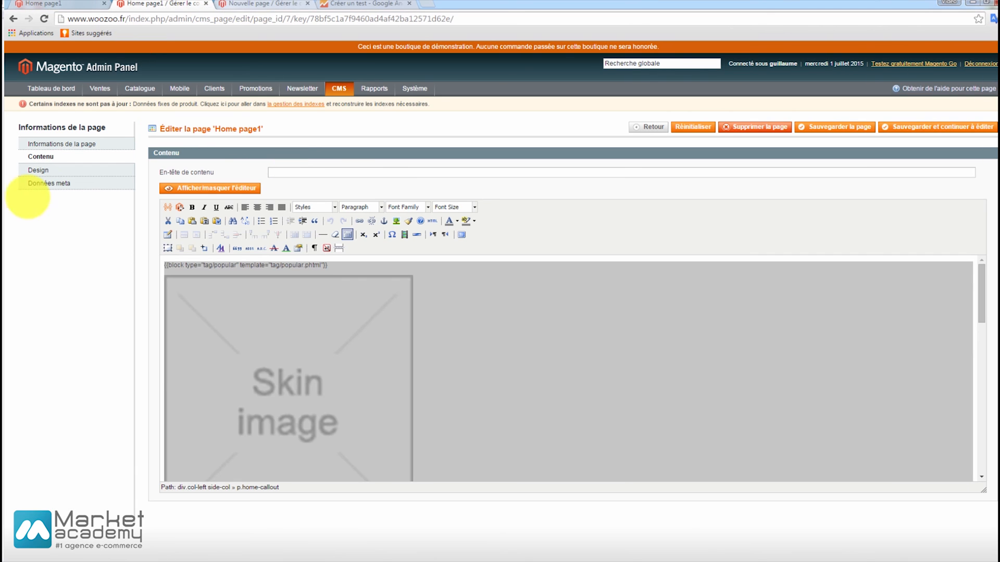
click(80, 138)
click(263, 4)
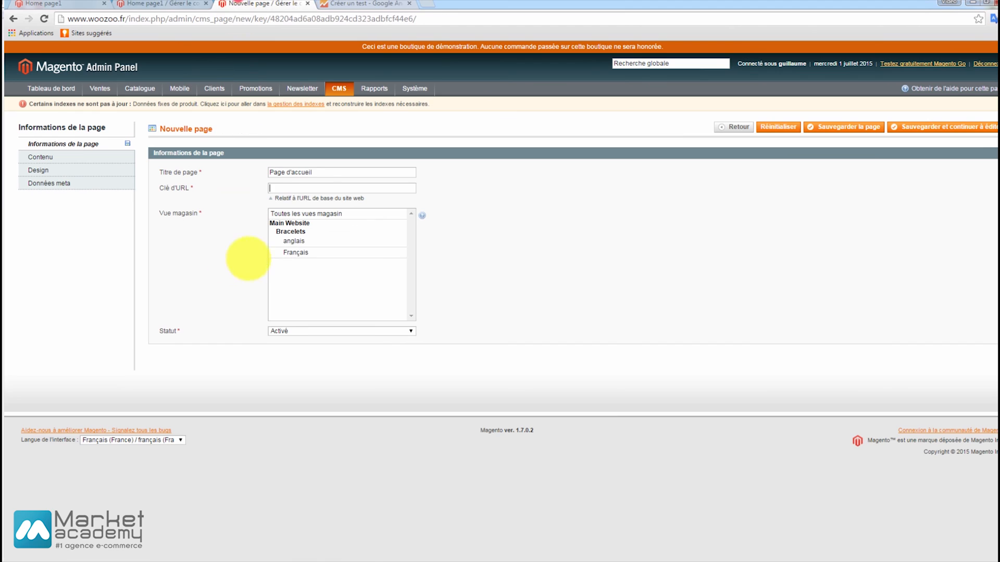
Set the new page's URL key to home2 and assign it to the Français store view.
click(300, 190)
text(home2)
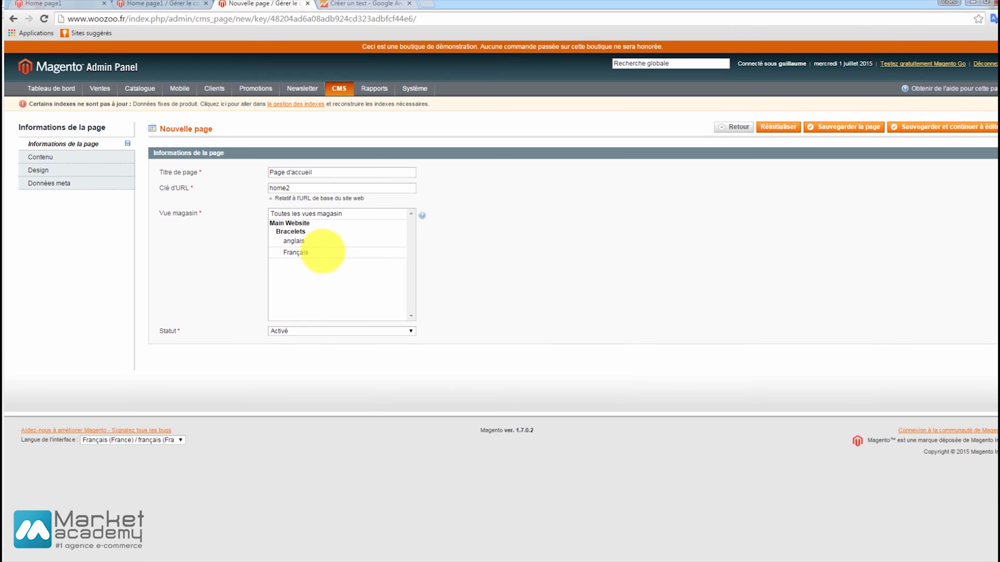
click(323, 252)
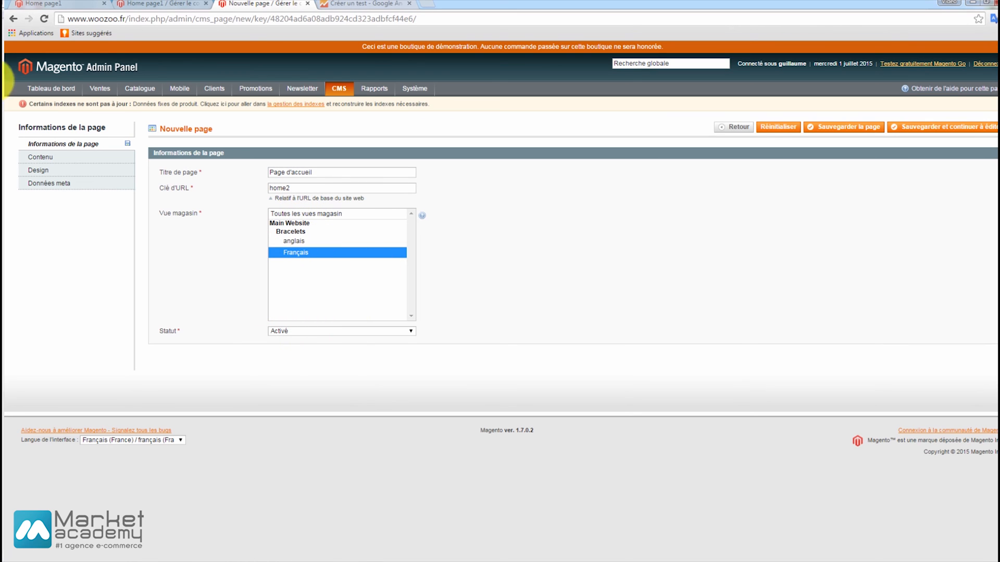
Paste the copied home page content into the new page's content editor.
click(54, 156)
click(335, 342)
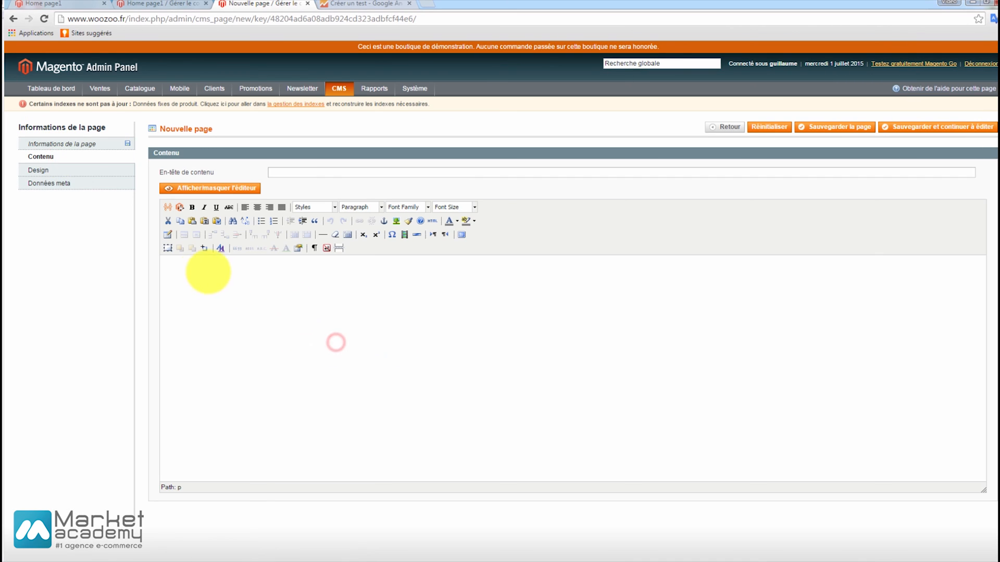
click(200, 270)
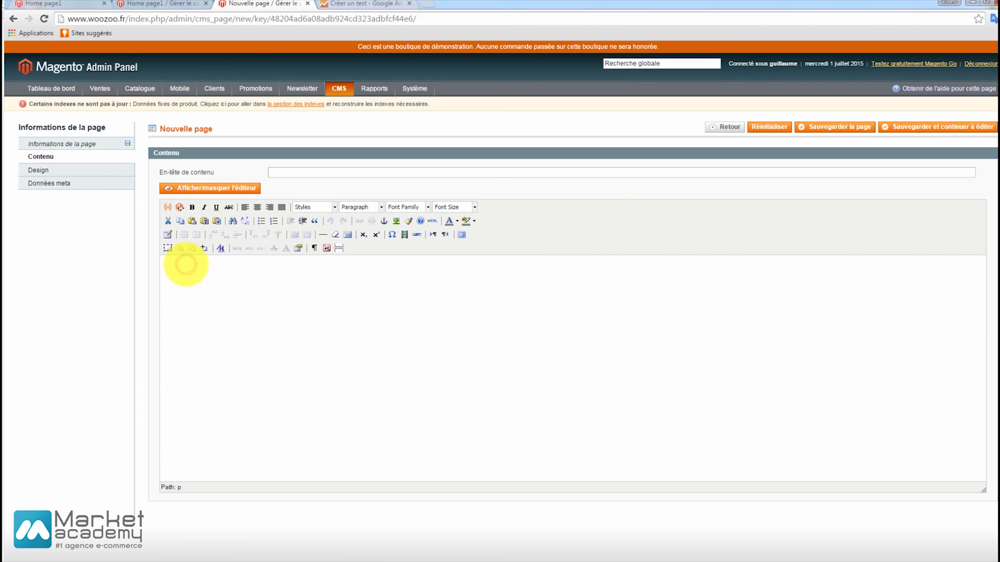
key(ctrl+v)
scroll(379, 350, down, 5)
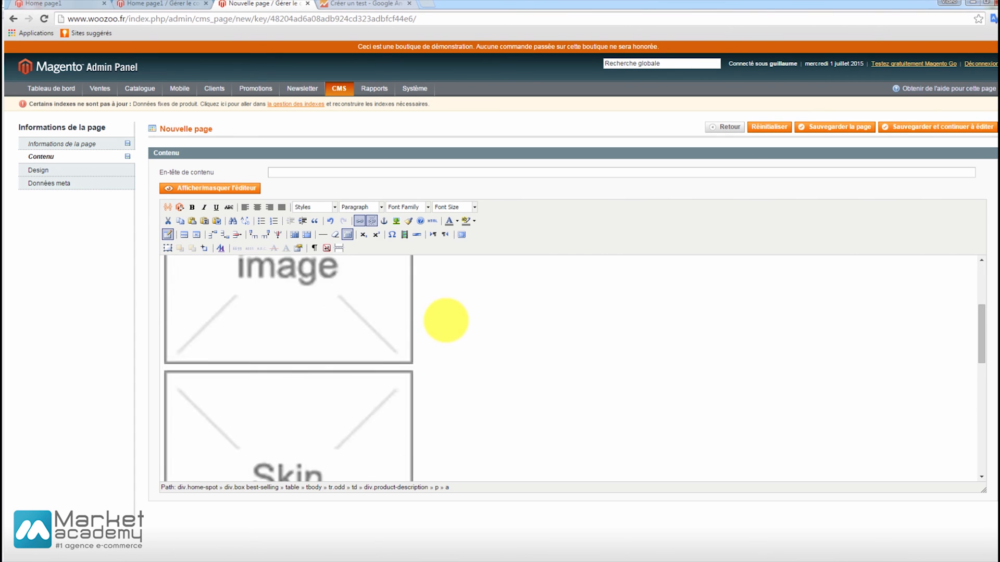
scroll(446, 320, up, 5)
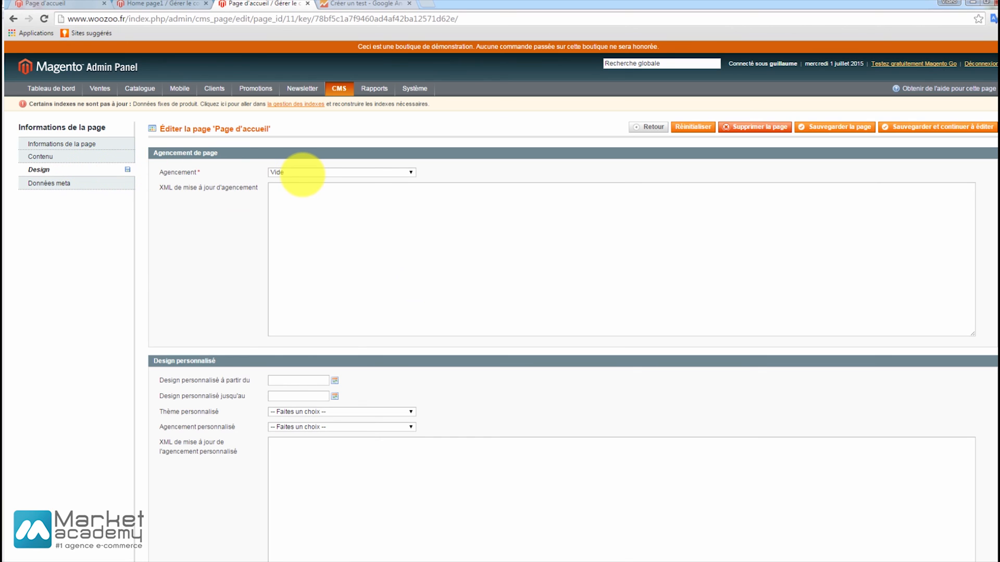
Set the layout of "Page d'accueil" to "1 colonne" and save the page.
click(302, 172)
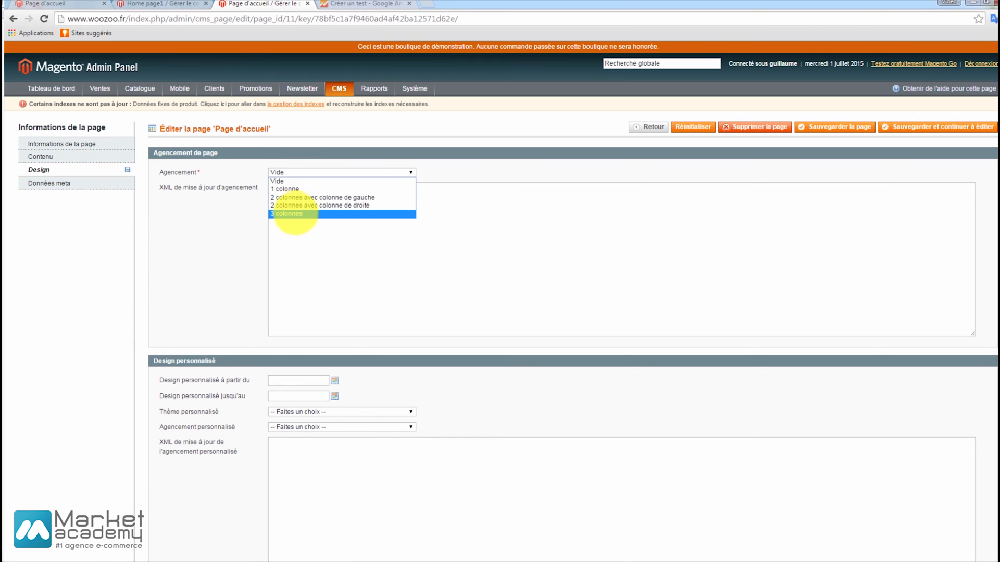
click(285, 189)
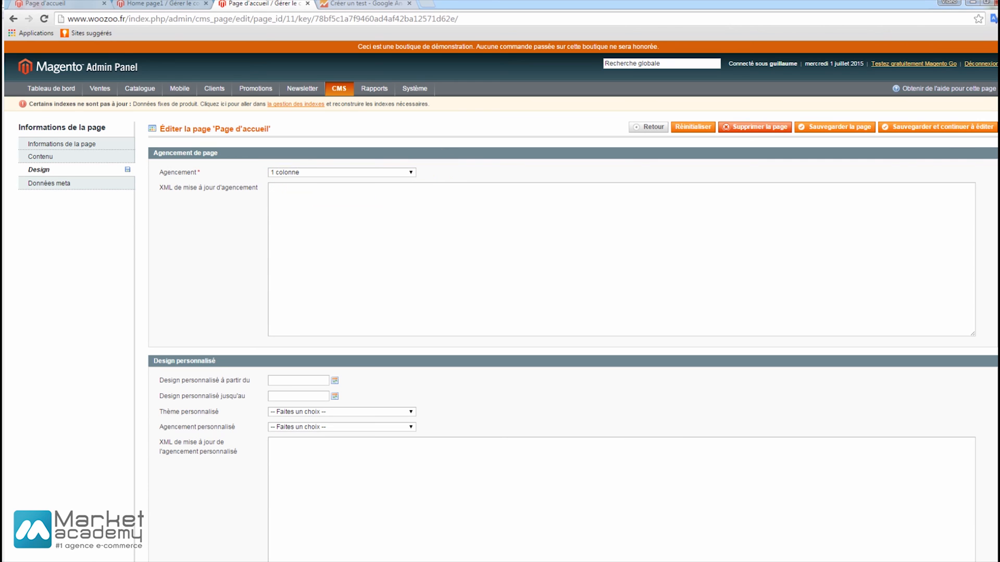
click(839, 126)
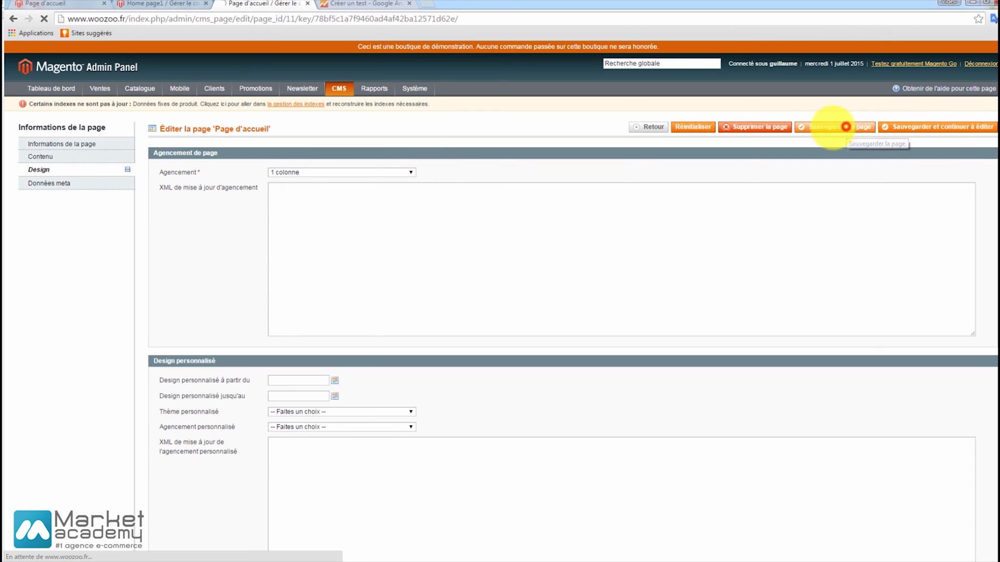
click(156, 4)
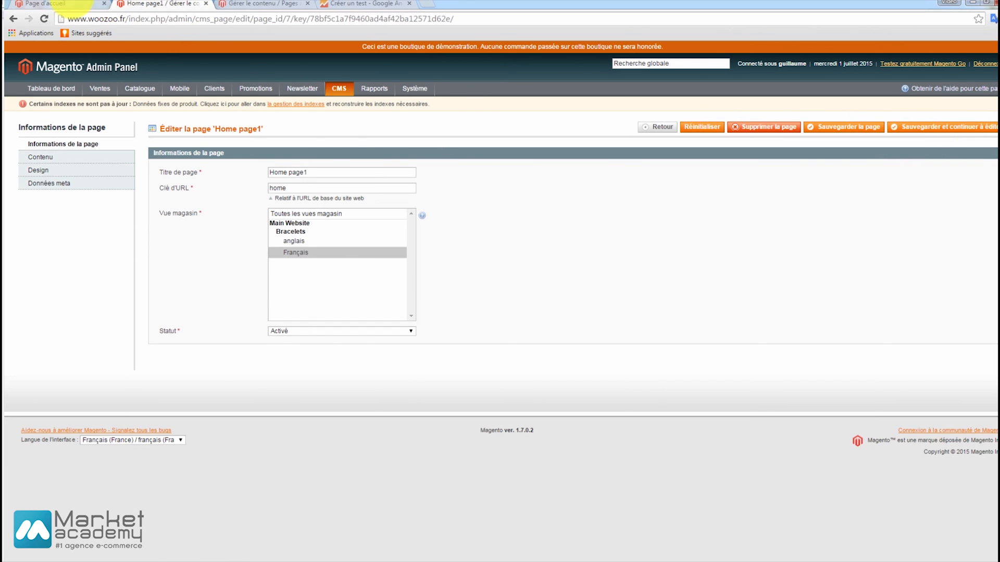
click(68, 4)
click(151, 19)
text(1)
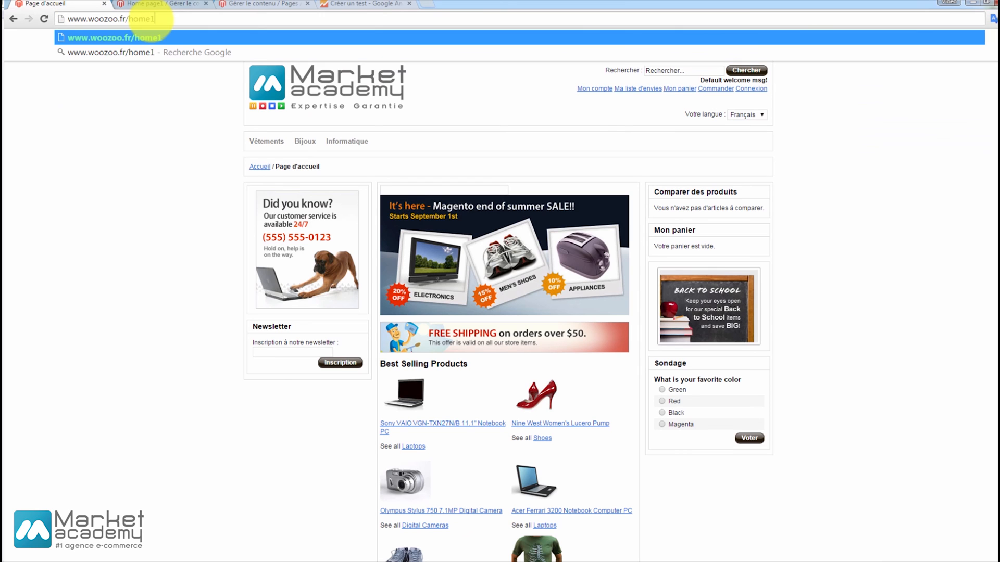
key(BackSpace)
text(2)
key(Return)
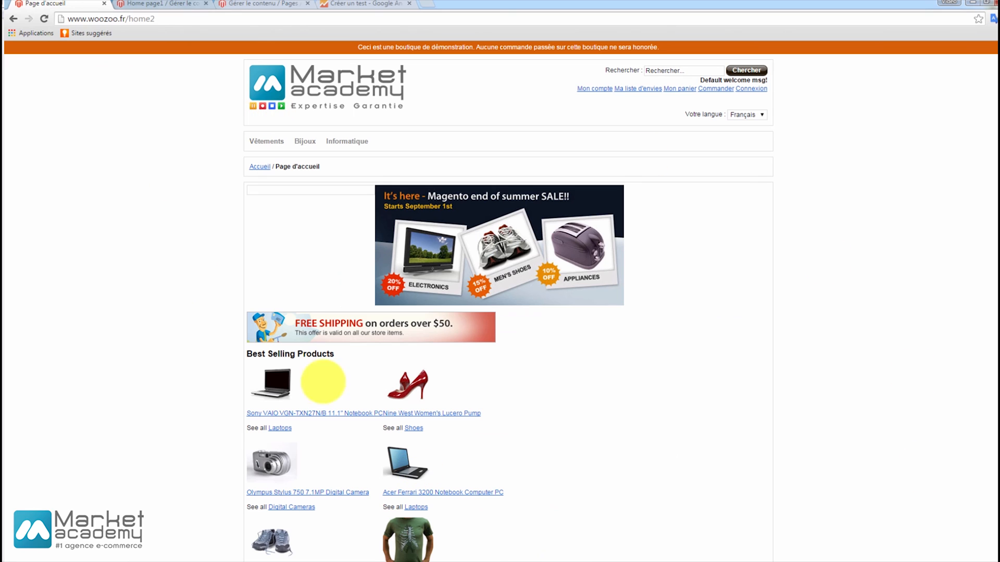
Copy the home2 address into Variante 1 of the Google Analytics test, name it "Page d'accueil 1 colonne" and proceed to the test code configuration.
click(160, 19)
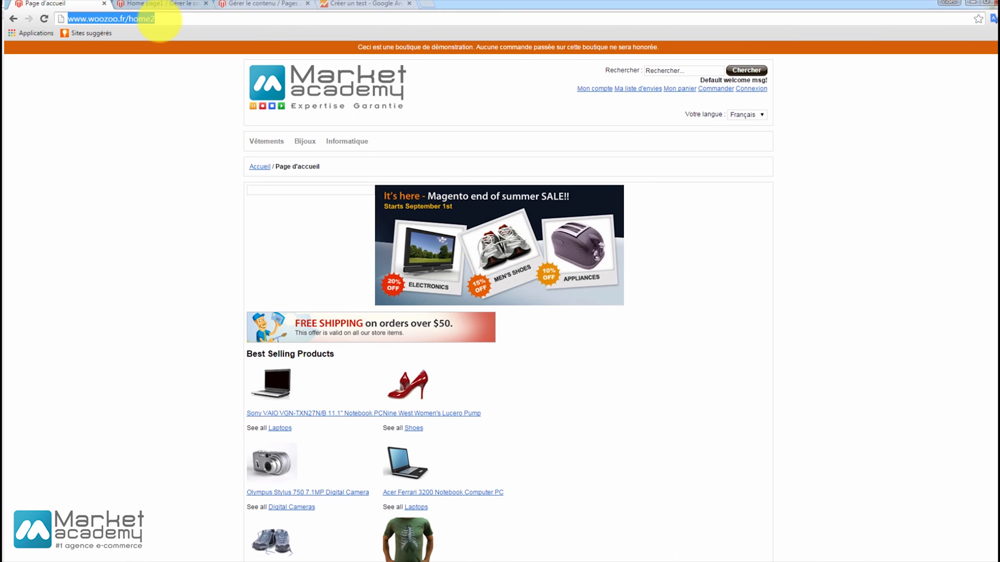
click(359, 3)
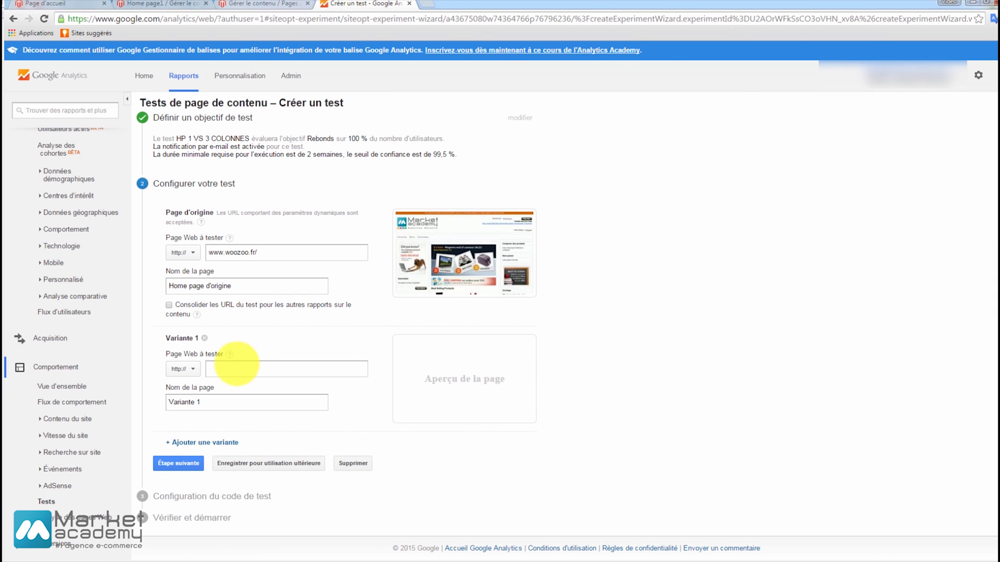
text(http://www.woozoo.fr/home2)
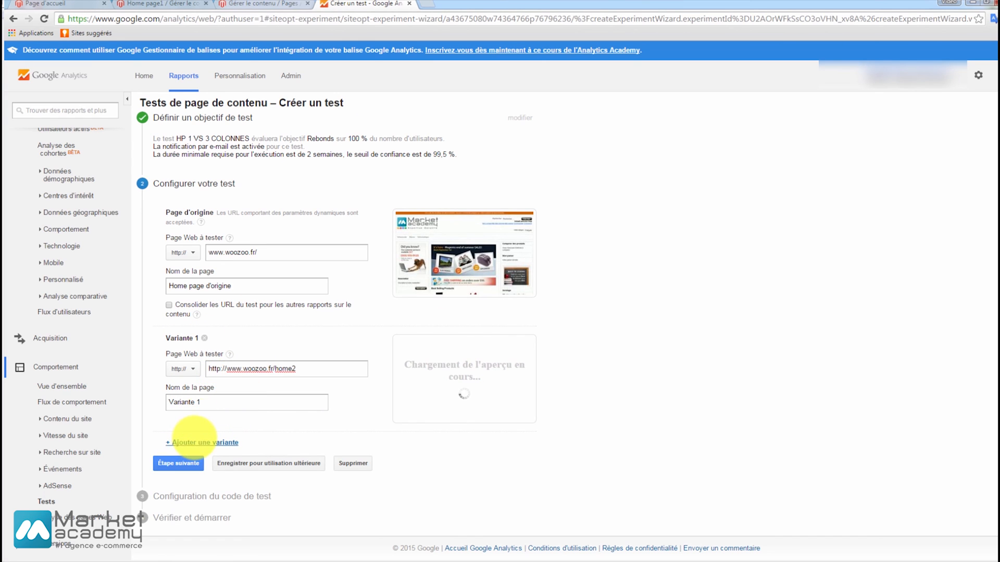
click(215, 407)
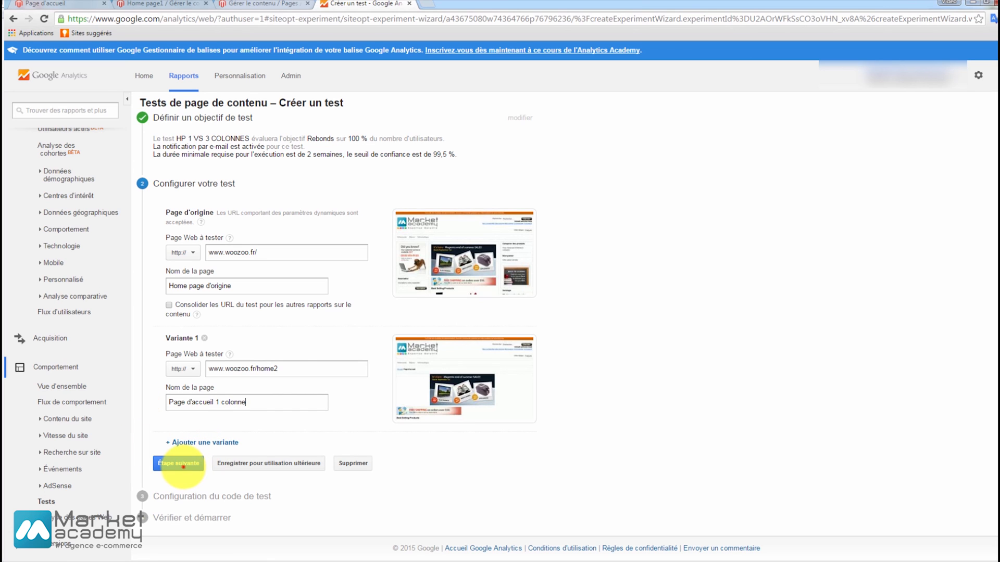
click(182, 467)
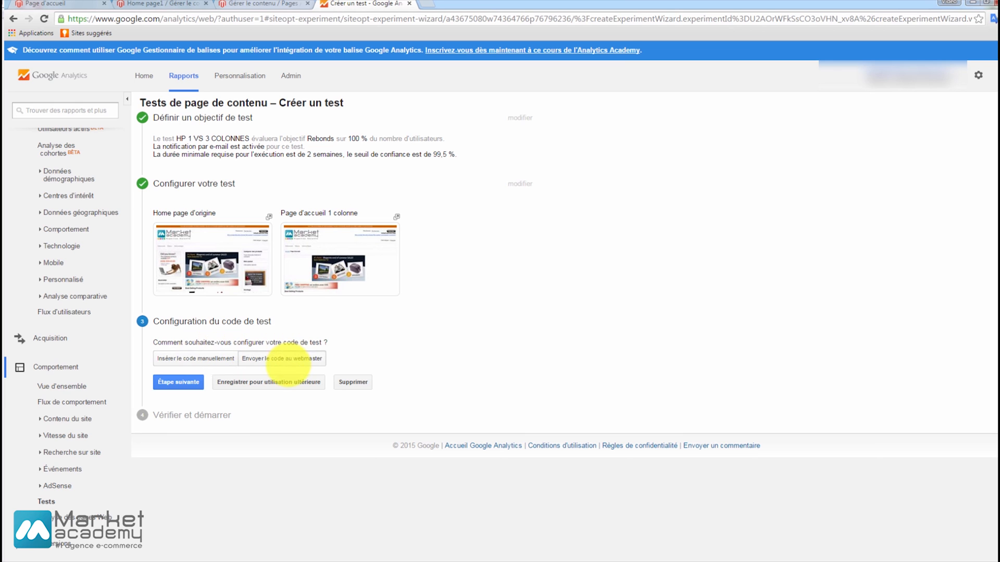
Examine the option of sending the test code to the webmaster, including its email form and message.
click(291, 358)
scroll(289, 313, down, 3)
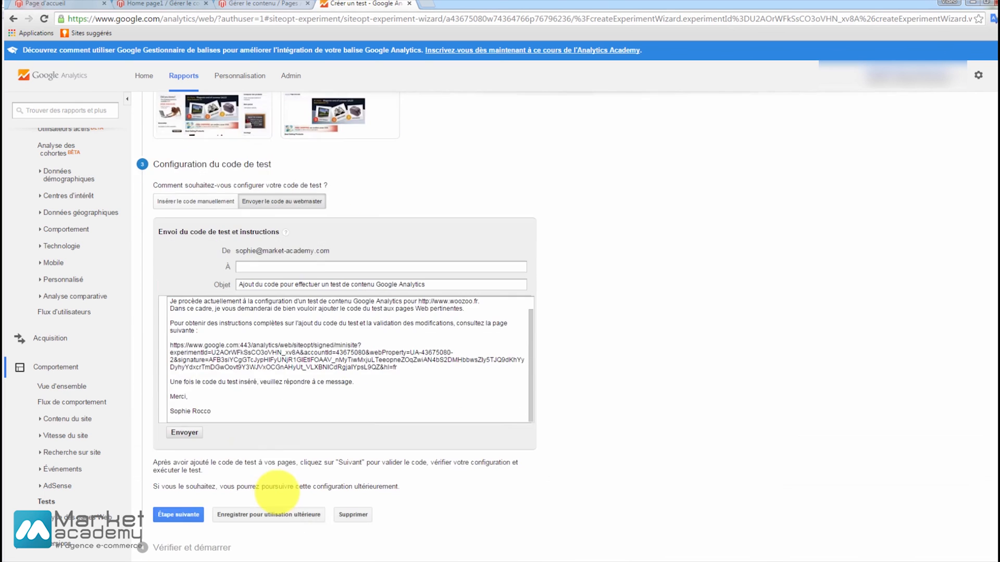
scroll(239, 341, up, 1)
scroll(239, 341, up, 1)
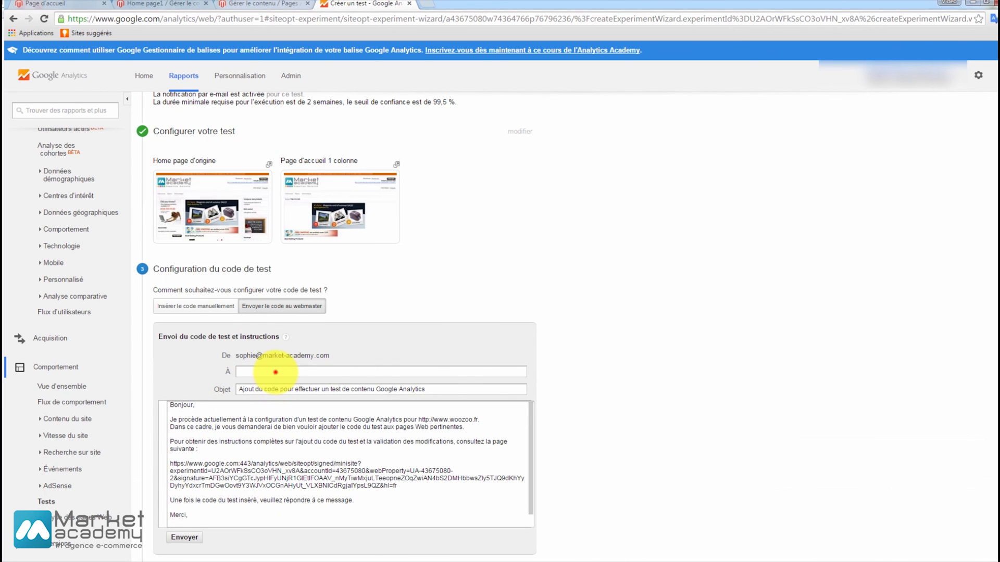
click(276, 372)
Choose to insert the test code manually and go to the experiment script.
click(195, 306)
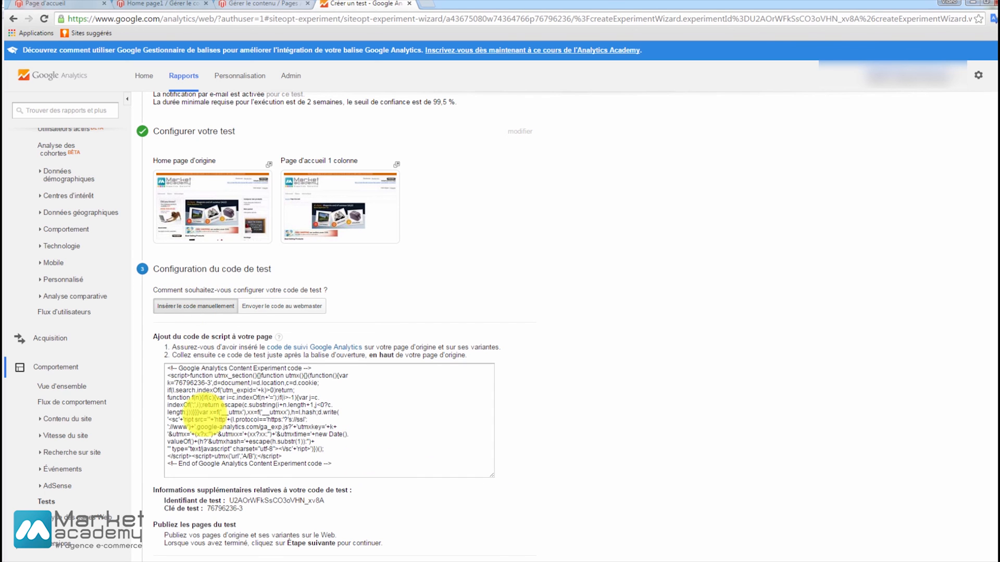
click(204, 415)
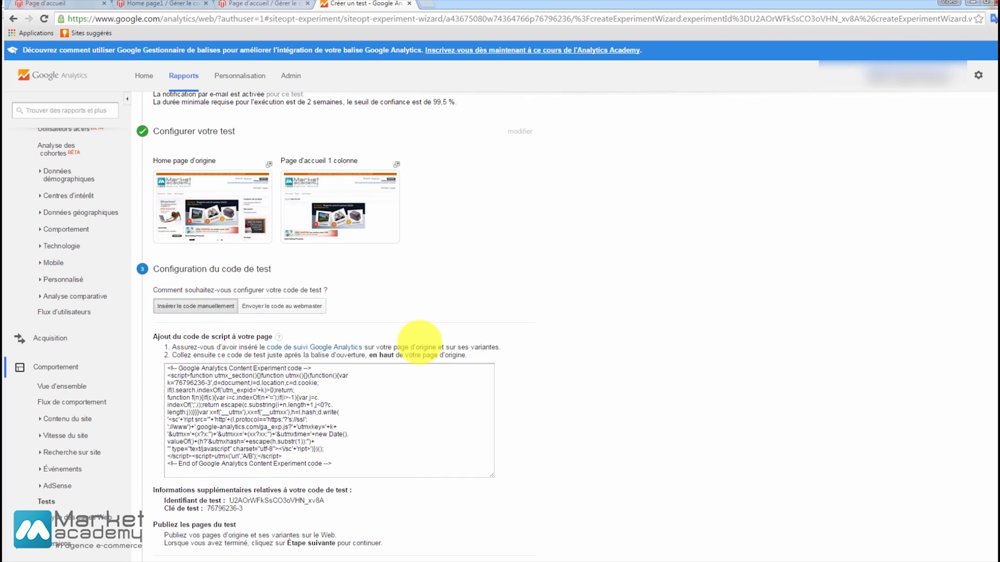